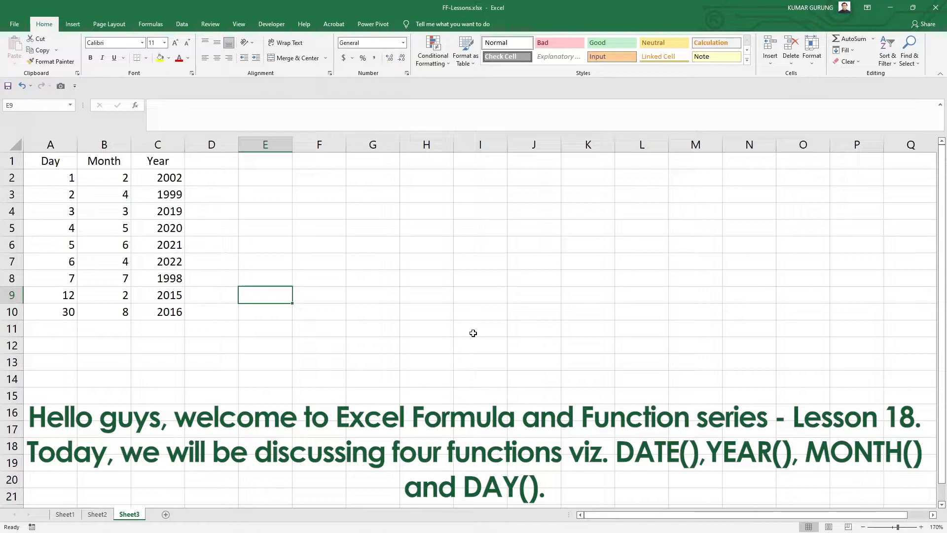
Step: Review the Day, Month and Year values in columns A to C
left_click(114, 188)
left_click_drag(74, 159, 167, 322)
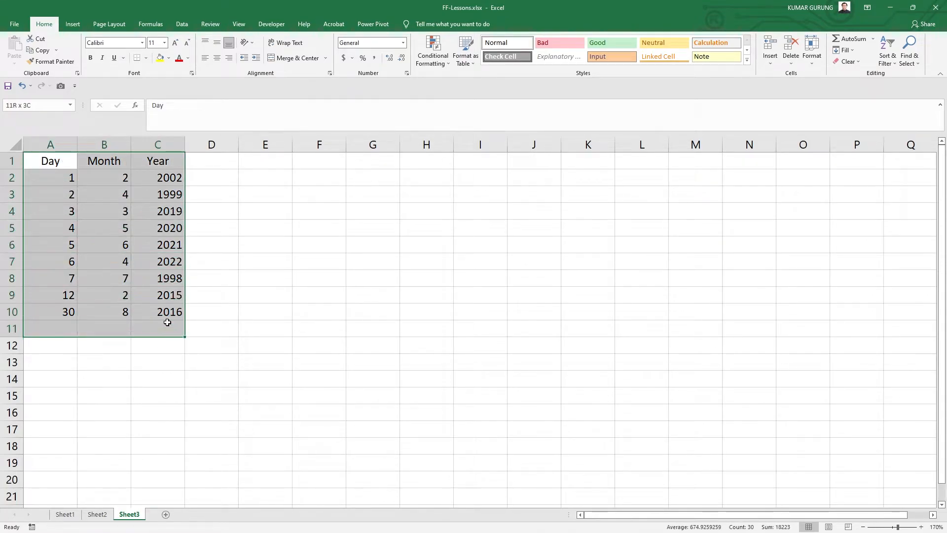
left_click_drag(45, 176, 109, 308)
left_click_drag(111, 181, 138, 311)
left_click_drag(159, 178, 150, 313)
left_click_drag(114, 179, 103, 326)
Step: Add the header Date to column D
left_click(217, 162)
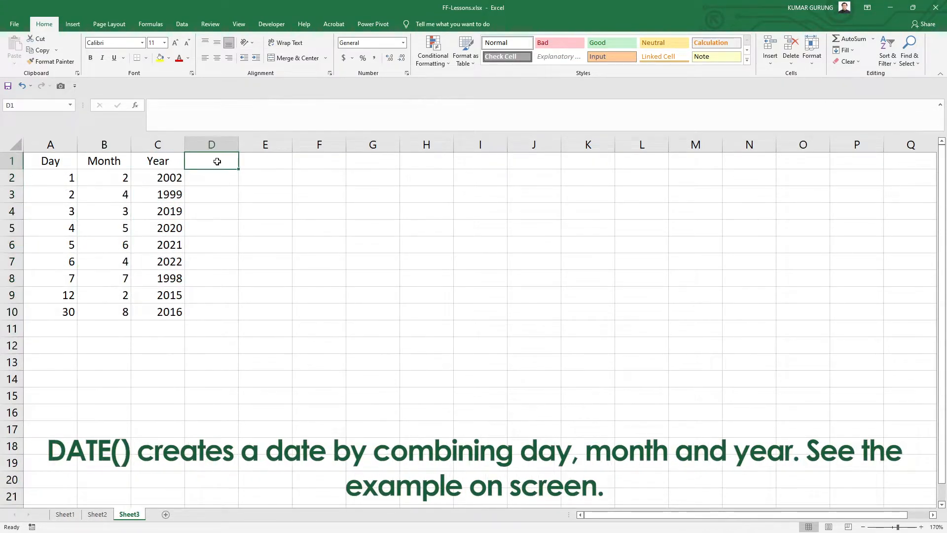
type("Date")
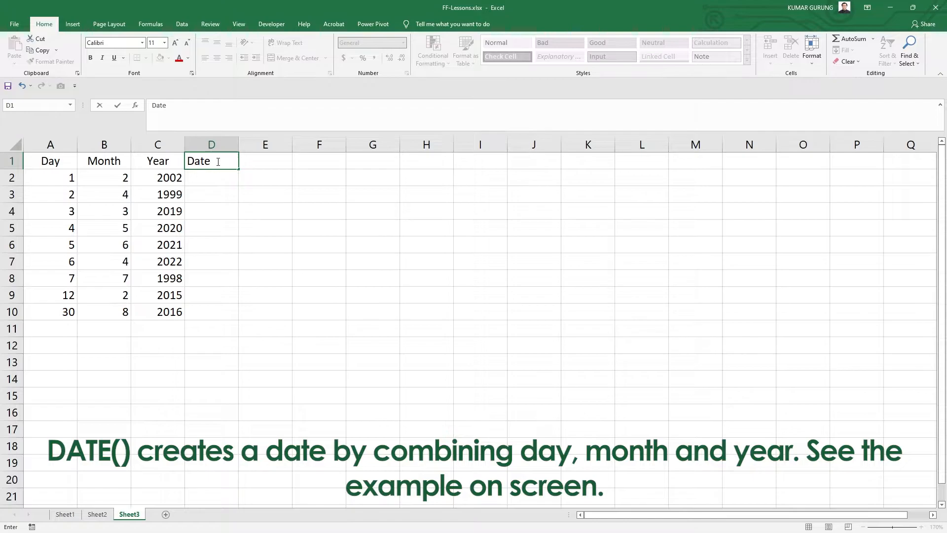
left_click(213, 180)
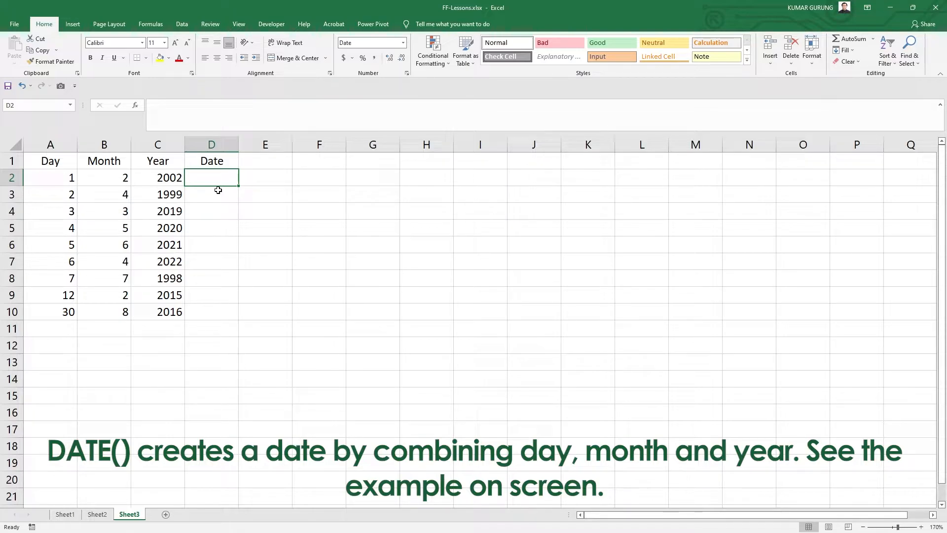
Step: Enter the formula =DATE(C2,B2,A2) in D2 to combine year, month and day
type("=")
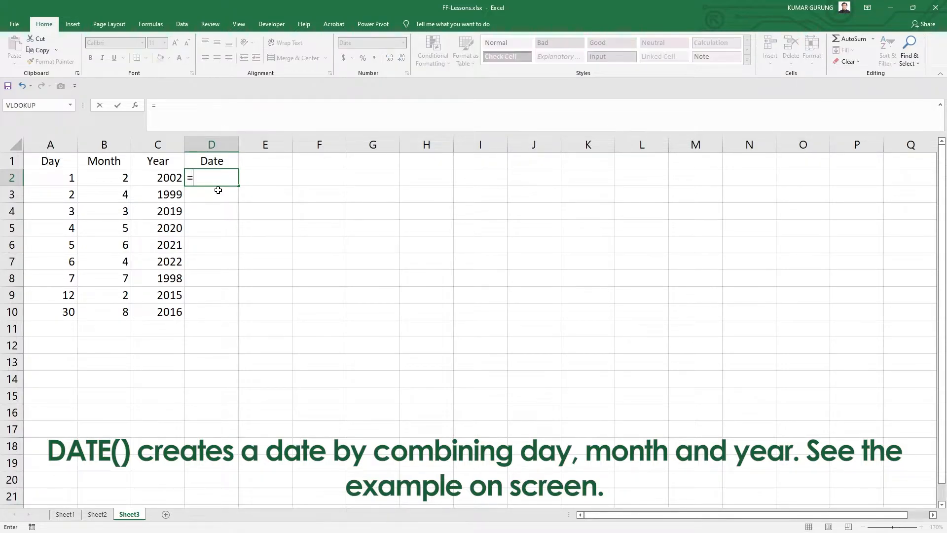
type("date")
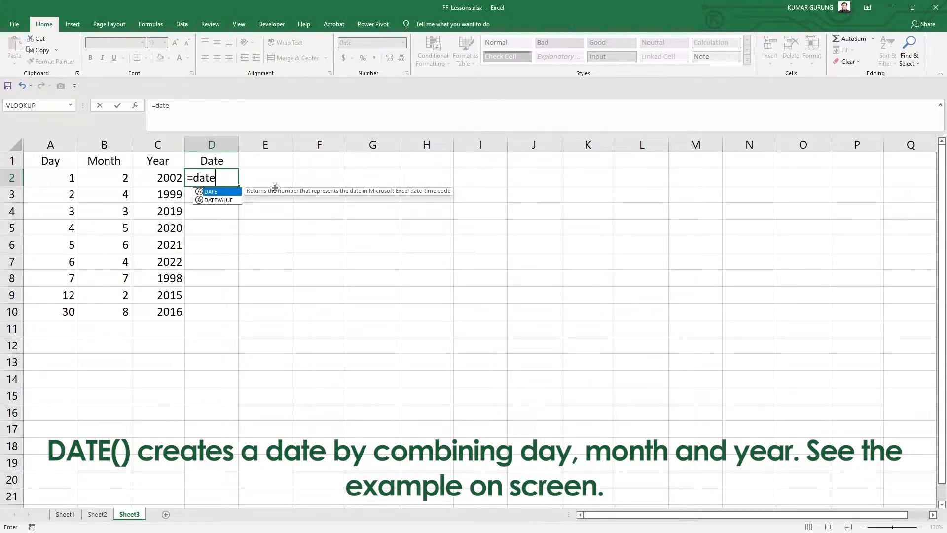
type("(")
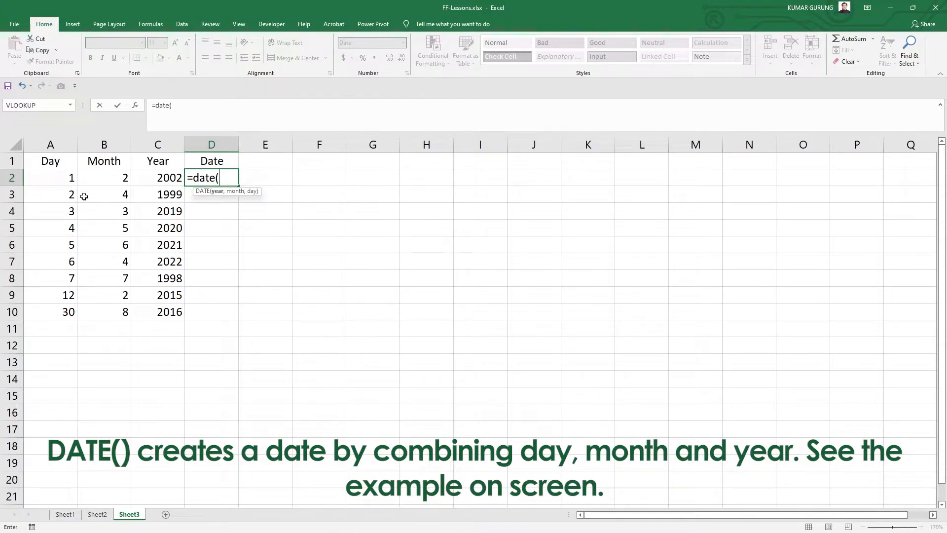
left_click(167, 184)
type(",")
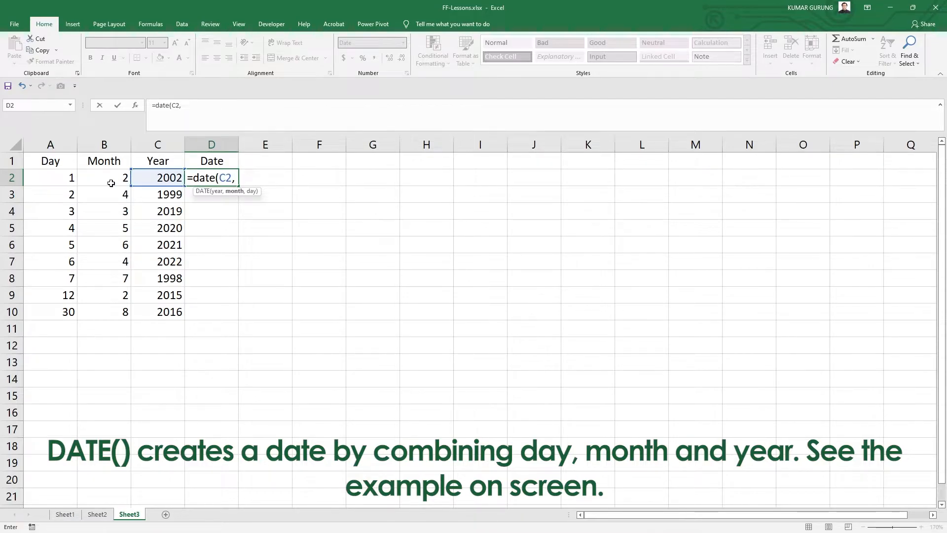
left_click(110, 183)
type(",")
left_click(64, 182)
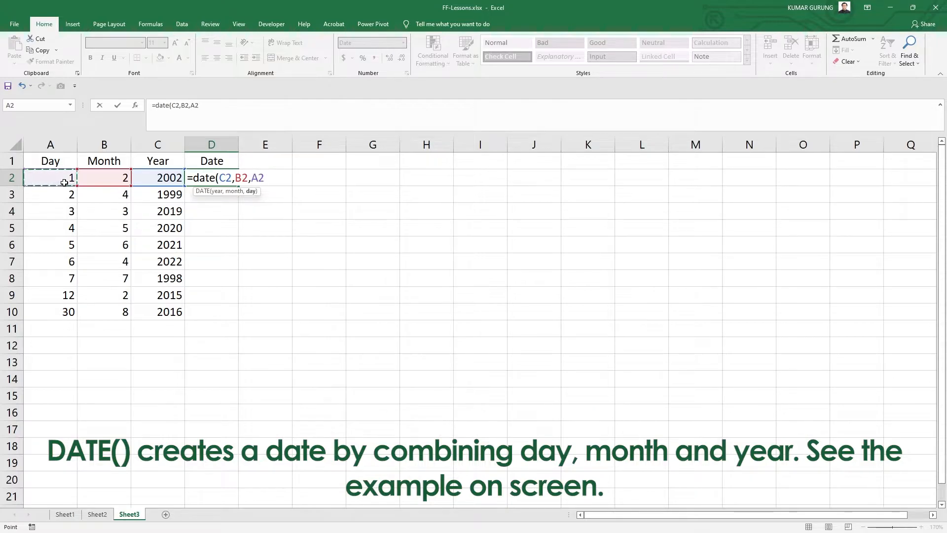
type(")")
key("Return")
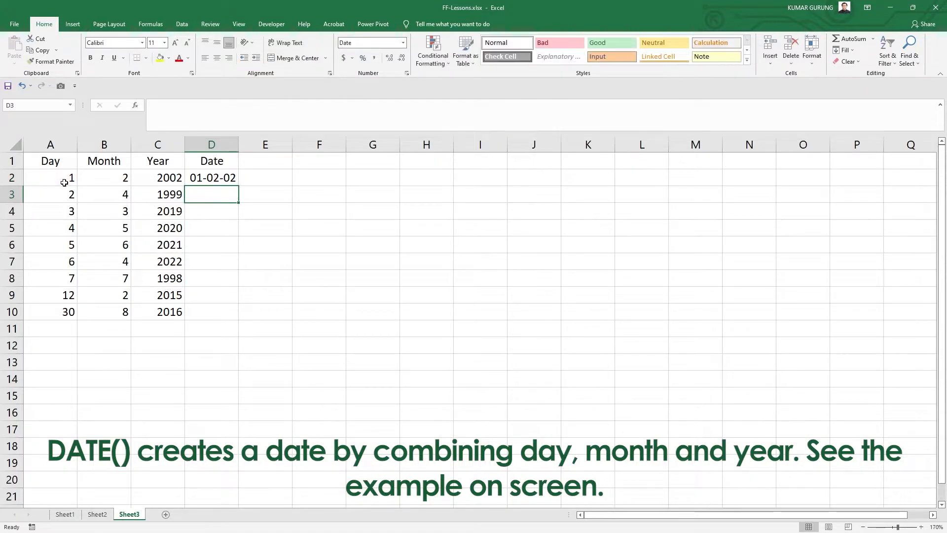
Step: Fill the DATE formula from D2 down to row 10
left_click(216, 176)
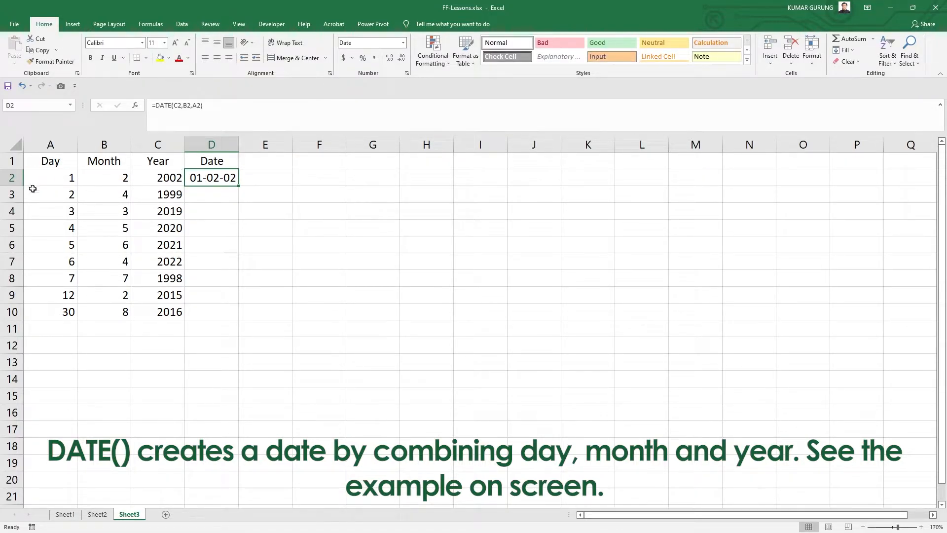
double_click(239, 186)
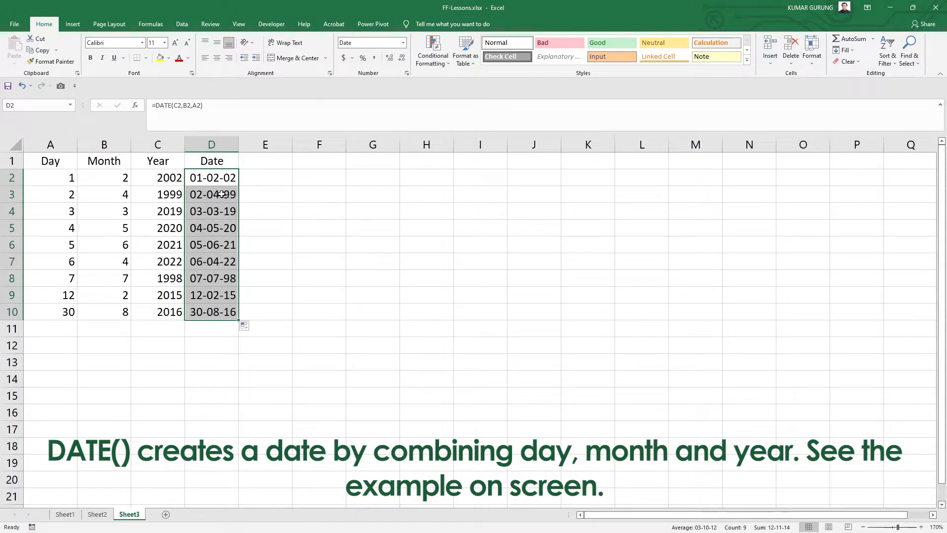
left_click(222, 194)
left_click(202, 316)
left_click(58, 318)
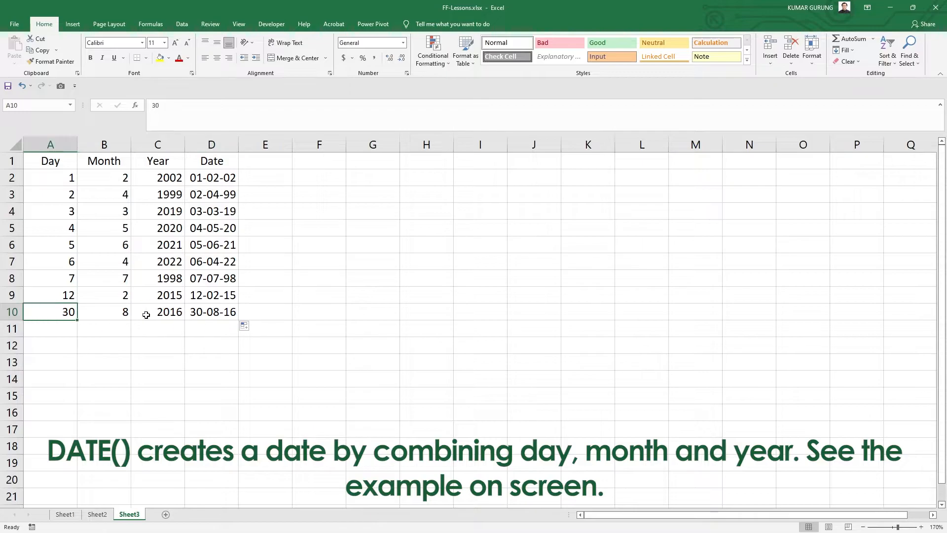
left_click_drag(220, 177, 227, 316)
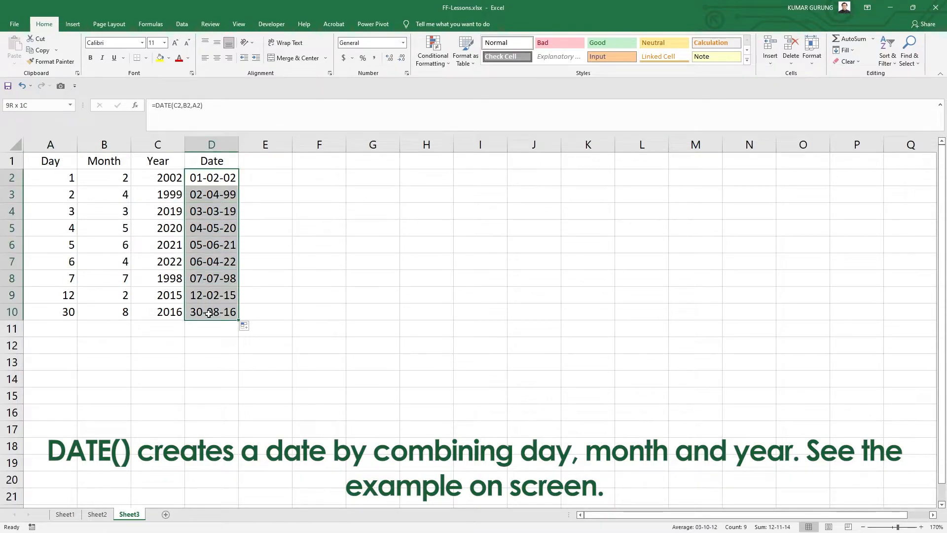
left_click(216, 188)
left_click(217, 178)
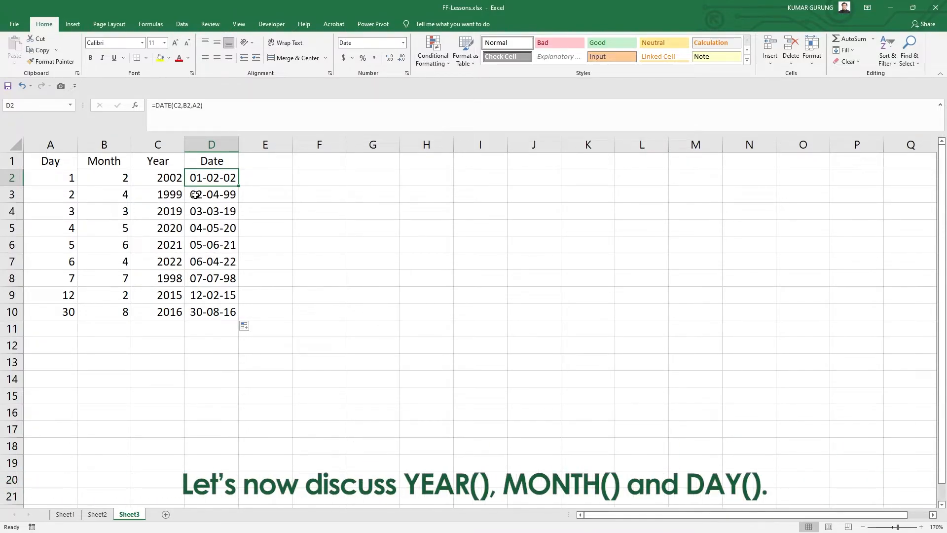
Step: Add the headers YEAR, MONTH and DAY to cells E1 to G1
left_click(264, 162)
type("YEAR")
key("Tab")
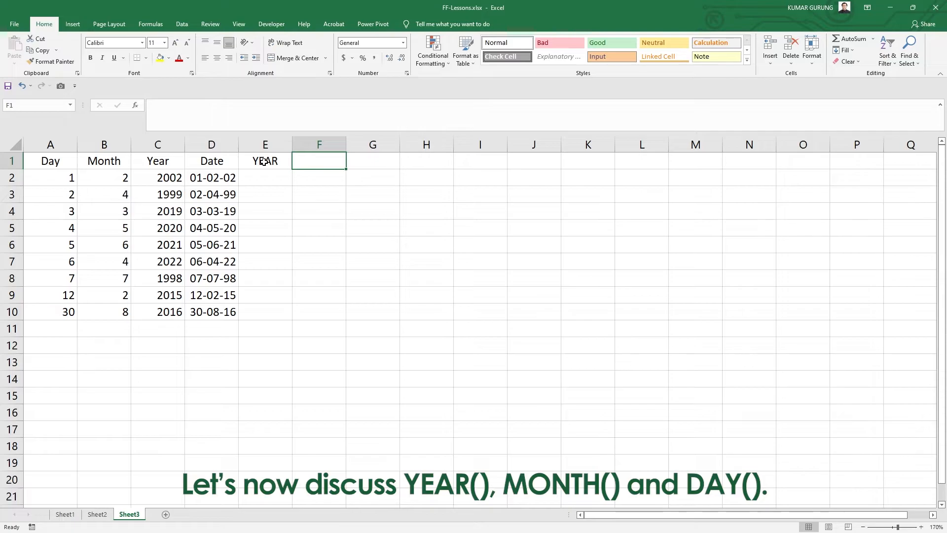
type("MONTH")
key("Tab")
type("DAY")
key("Return")
Step: Hide columns A to C containing the day, month and year inputs
key("Left")
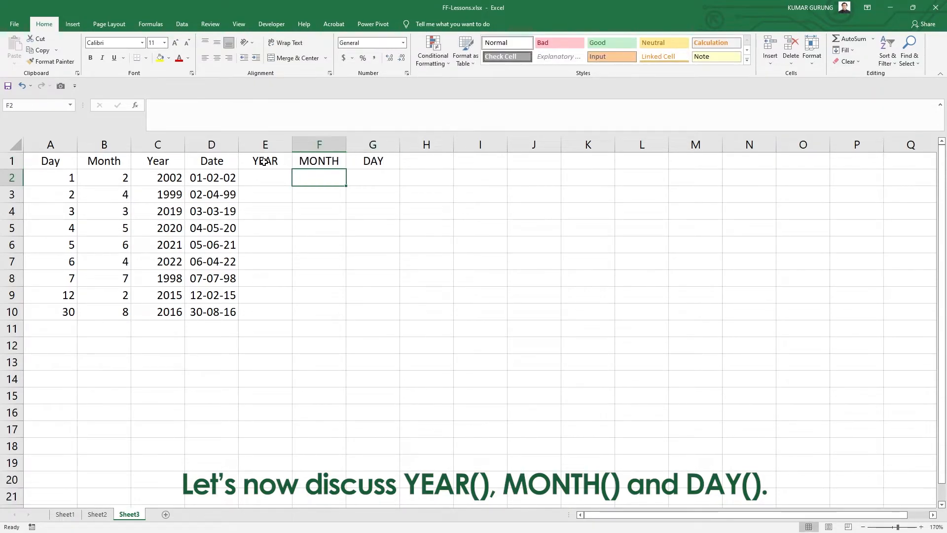
key("Left")
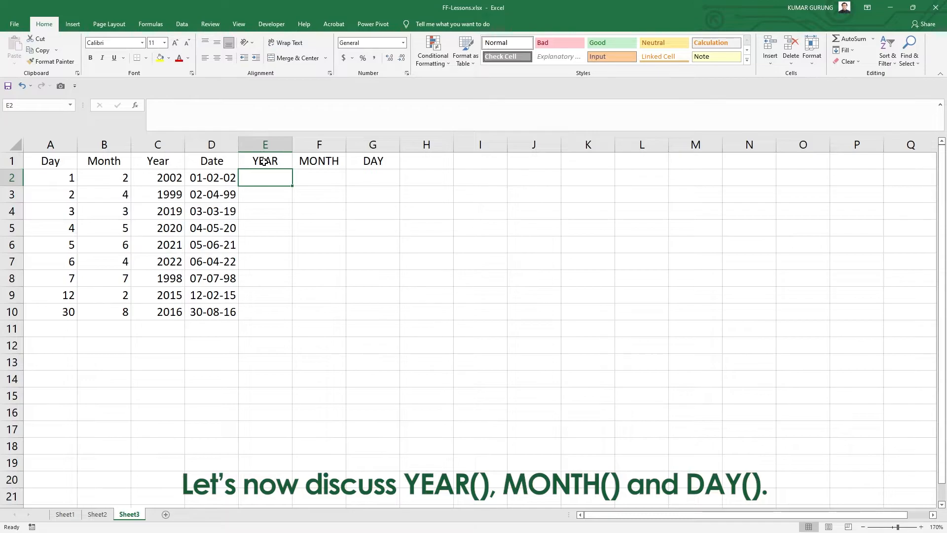
key("Left")
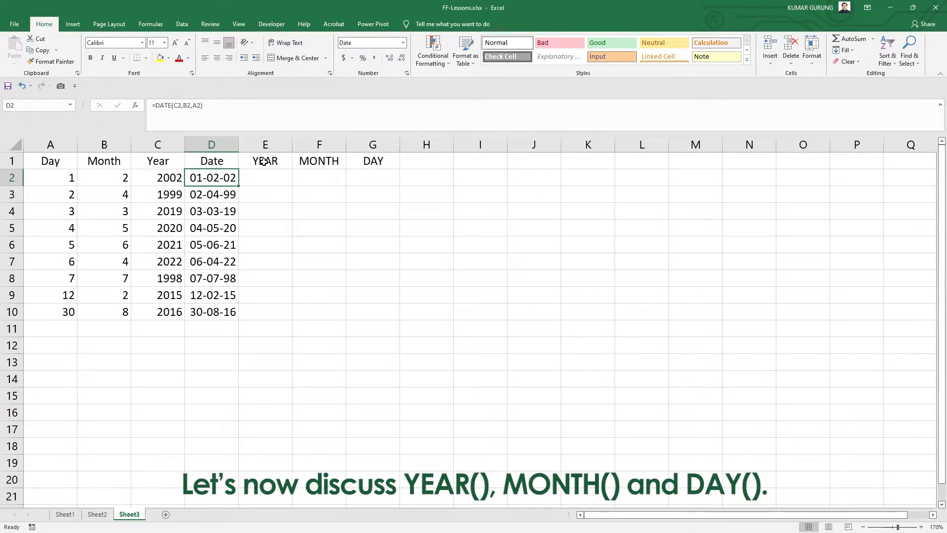
key("Down")
key("Down")
key("Down")
key("Down")
key("Down")
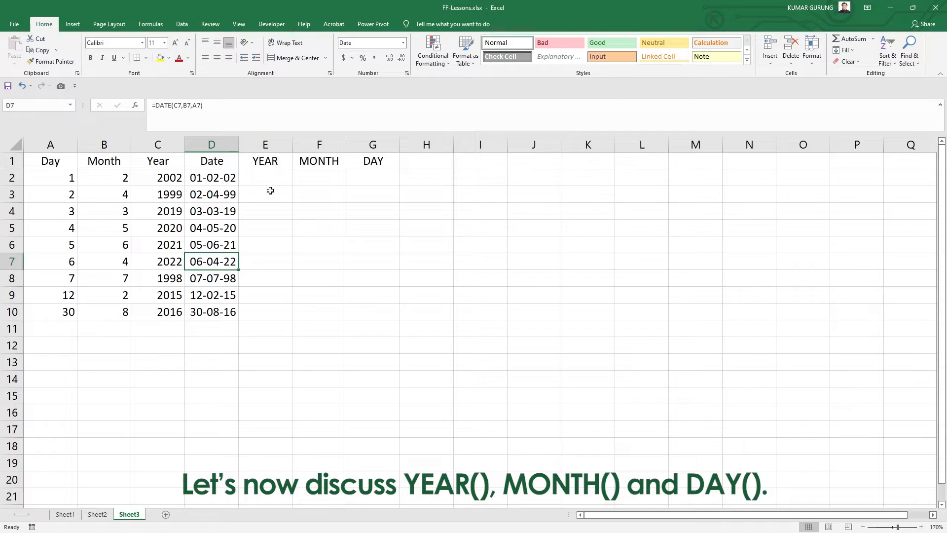
left_click_drag(214, 310, 211, 177)
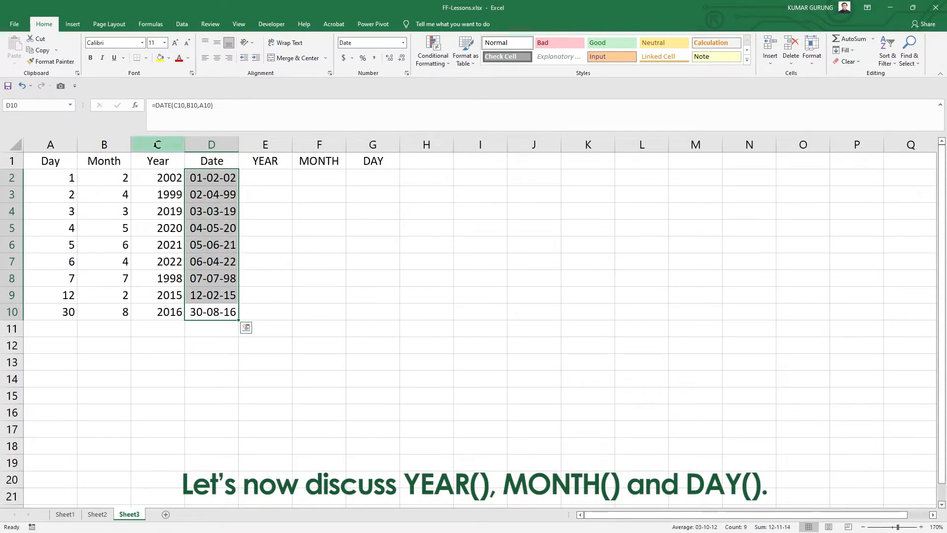
left_click_drag(158, 144, 5, 158)
right_click(48, 147)
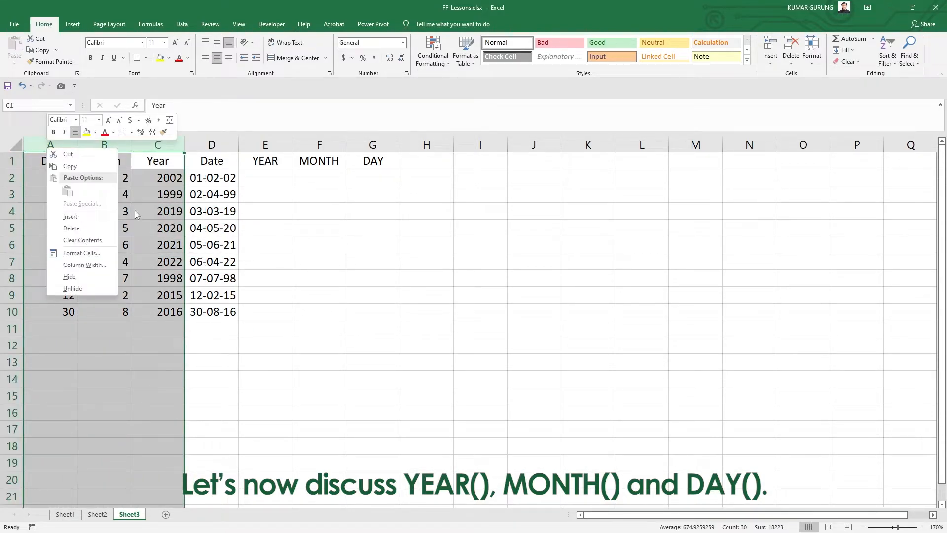
left_click(75, 277)
Step: Enter the formula =YEAR(D2) in E2 to extract the year from the date
left_click(64, 174)
left_click(55, 200)
left_click(57, 222)
left_click(50, 258)
left_click(51, 308)
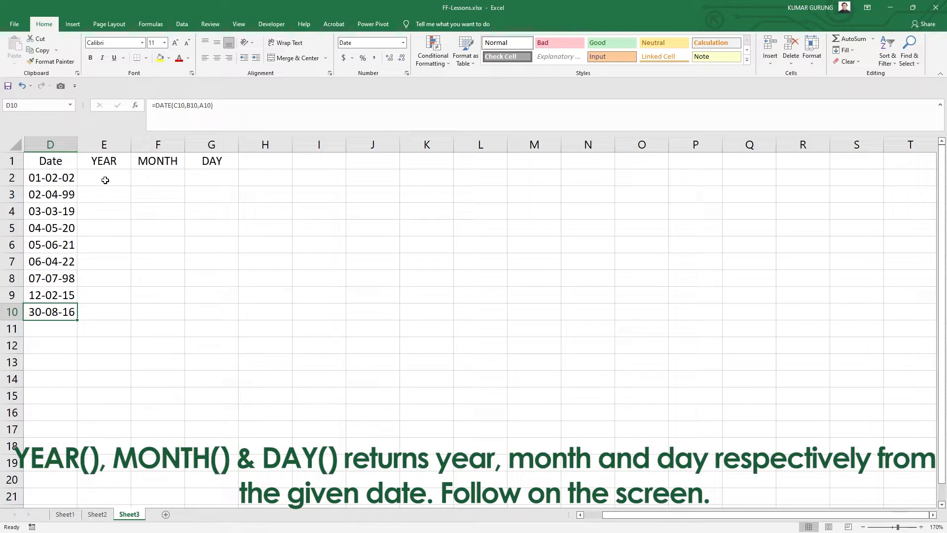
left_click(63, 179)
left_click(98, 176)
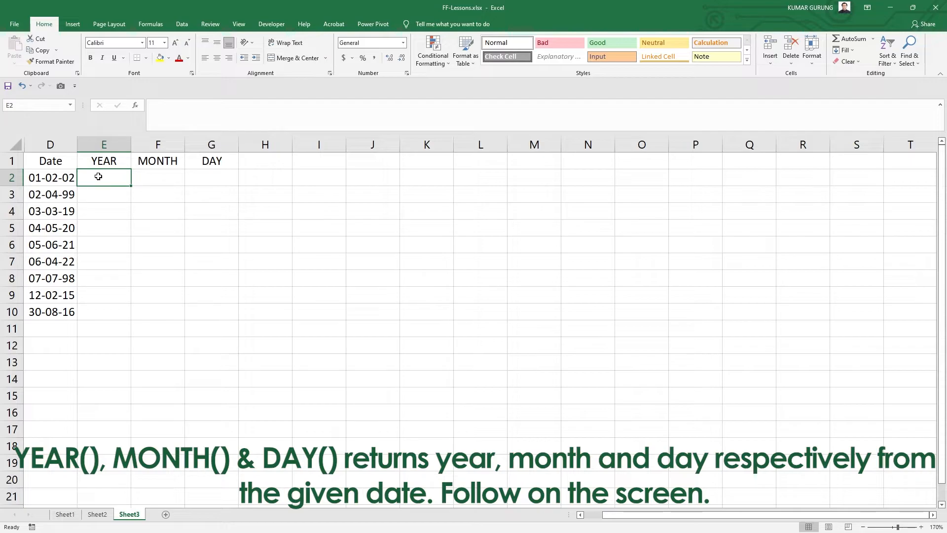
type("=")
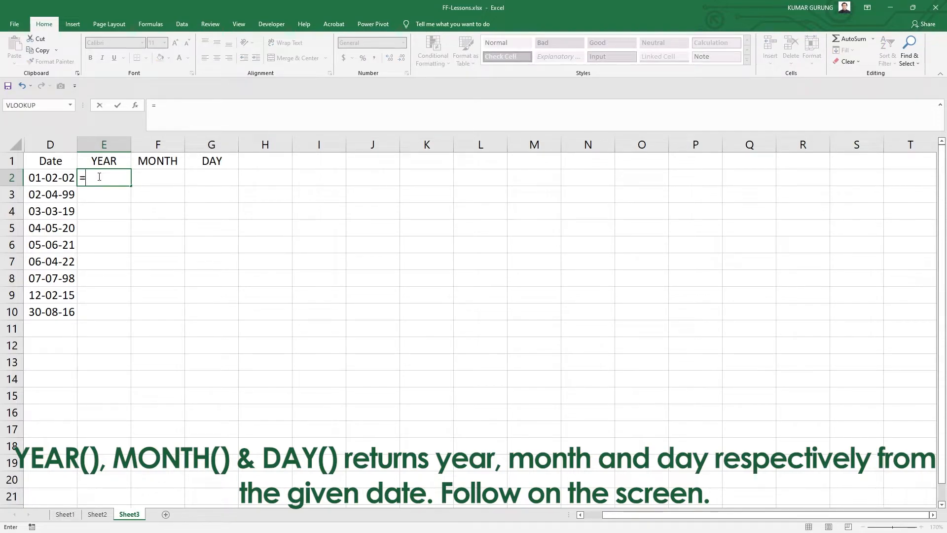
type("YEAR")
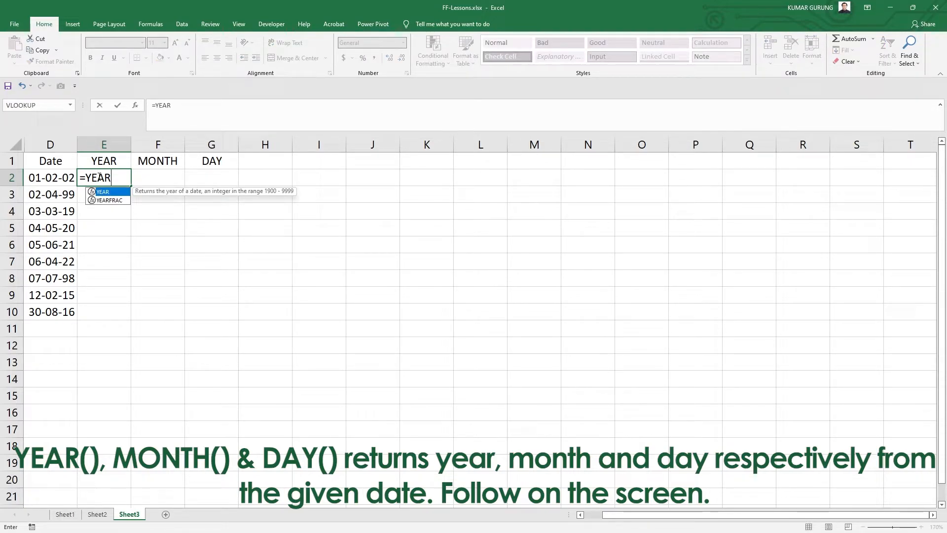
type("(")
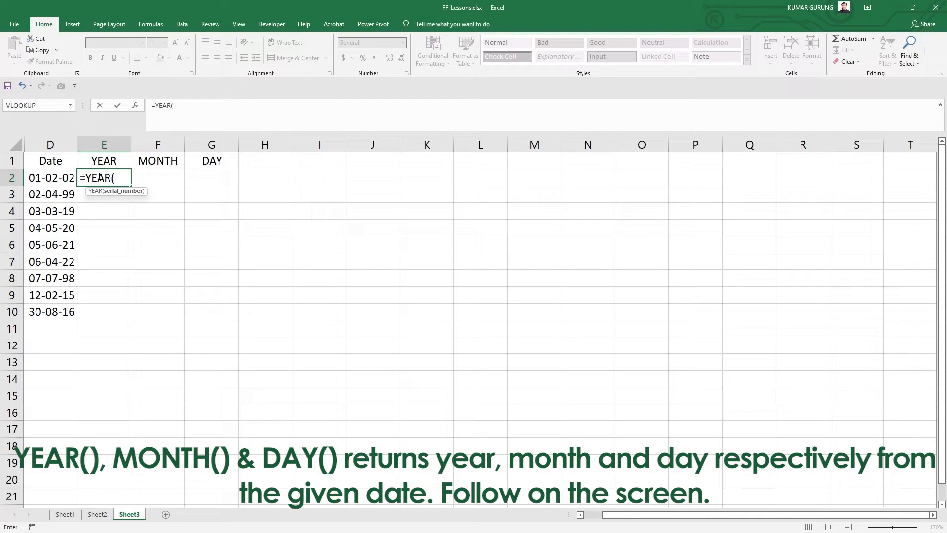
left_click(55, 179)
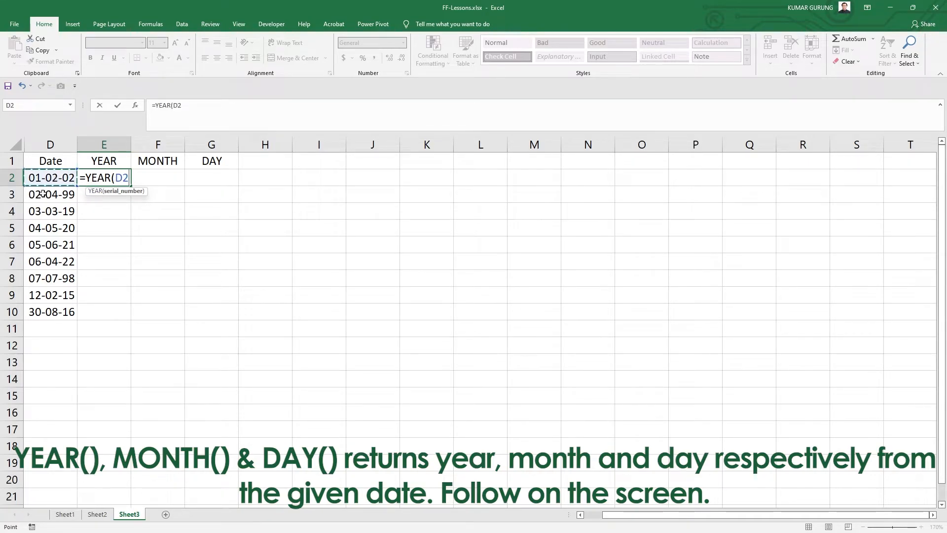
type(")")
key("Return")
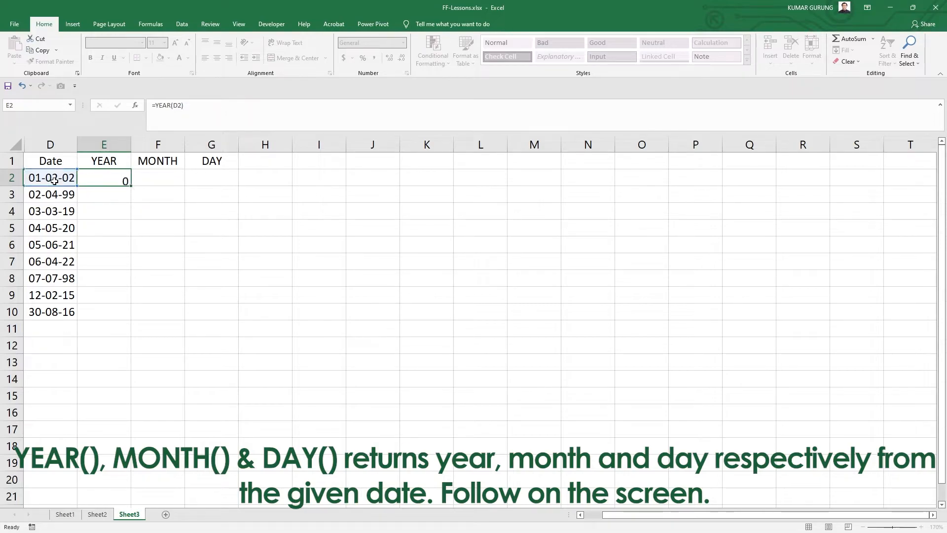
Step: Fill the YEAR formula from E2 down to row 10
key("Up")
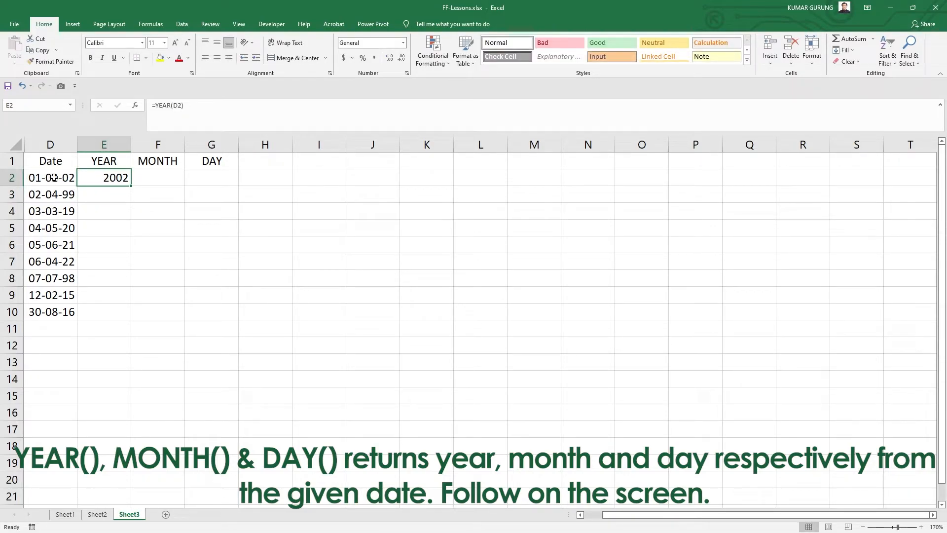
left_click(63, 178)
left_click(103, 177)
double_click(132, 186)
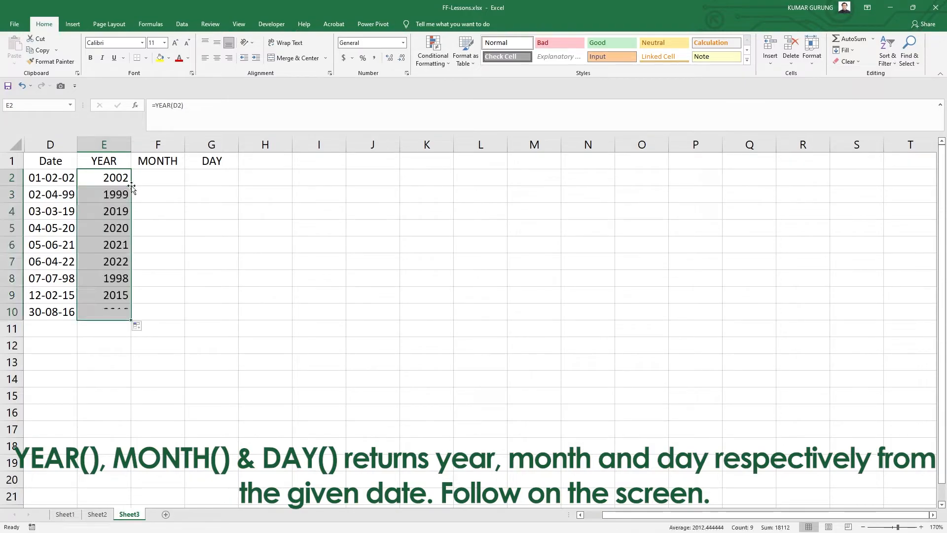
left_click(102, 300)
left_click(69, 198)
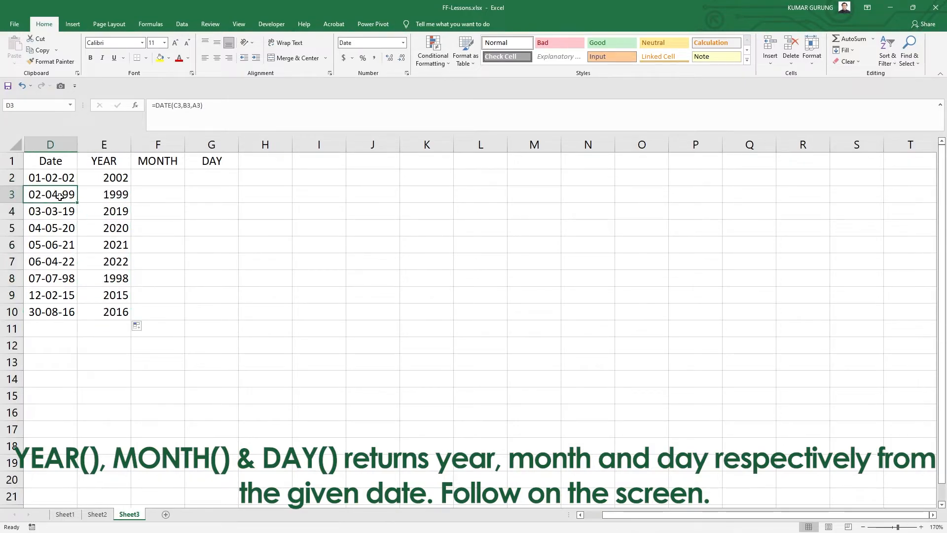
key("Down")
left_click(60, 232)
left_click(55, 246)
left_click(55, 263)
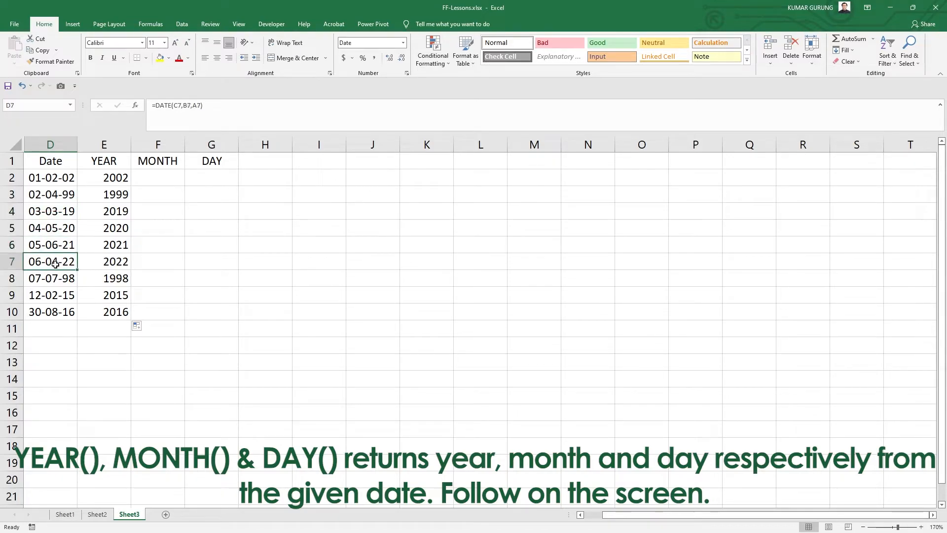
left_click(68, 283)
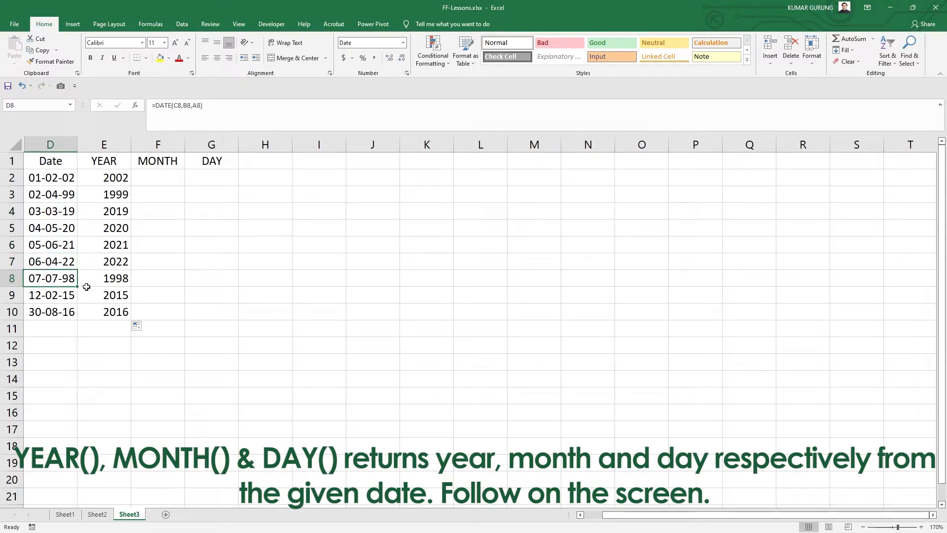
left_click(110, 175)
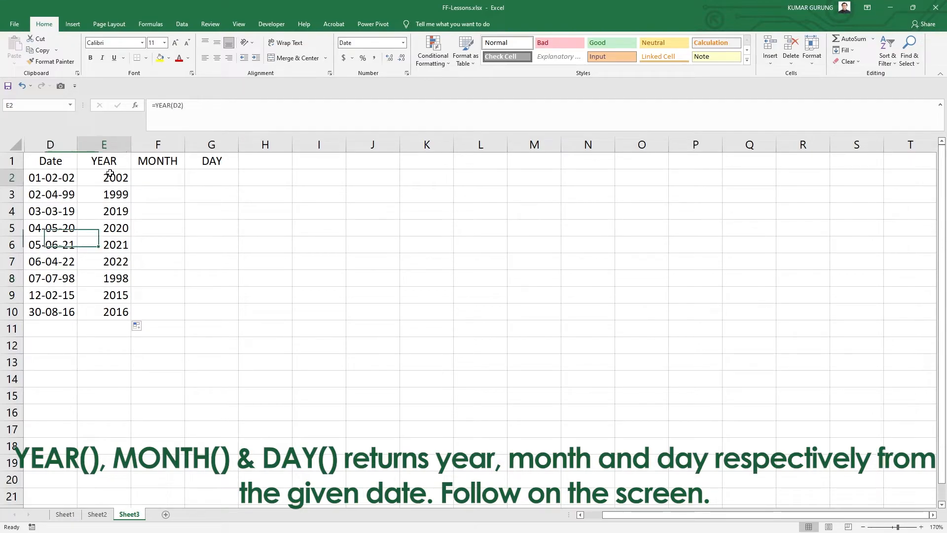
Step: Enter the formula =MONTH(D2) in F2 to extract the month from the date
left_click(151, 179)
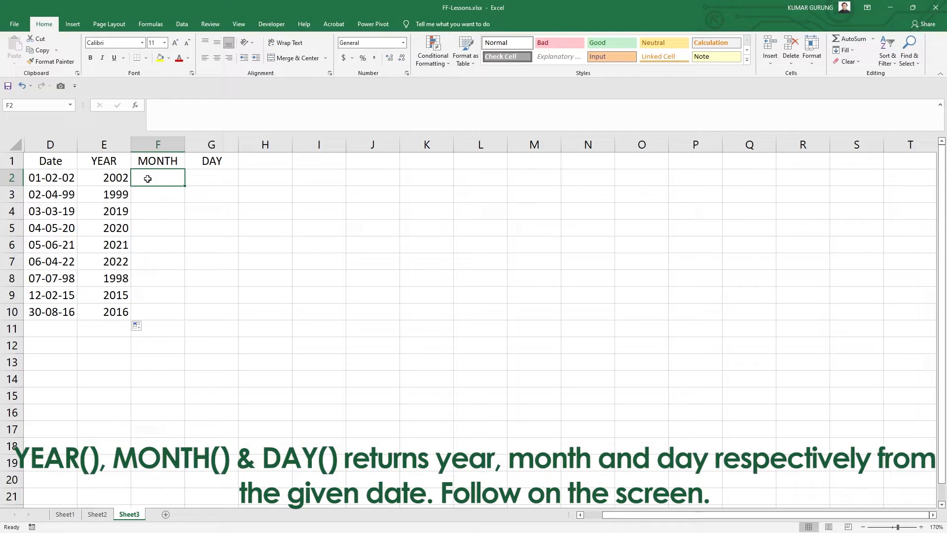
type("=M")
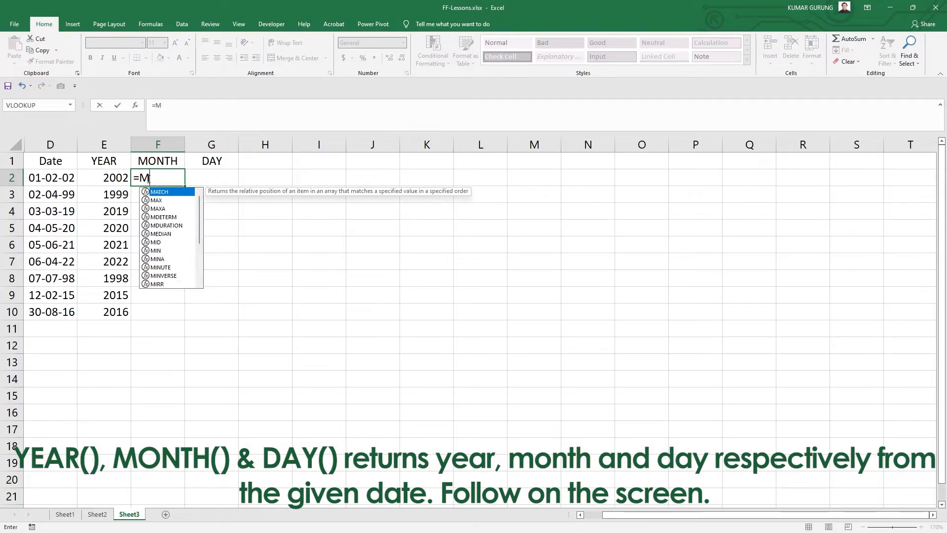
type("ONTH(")
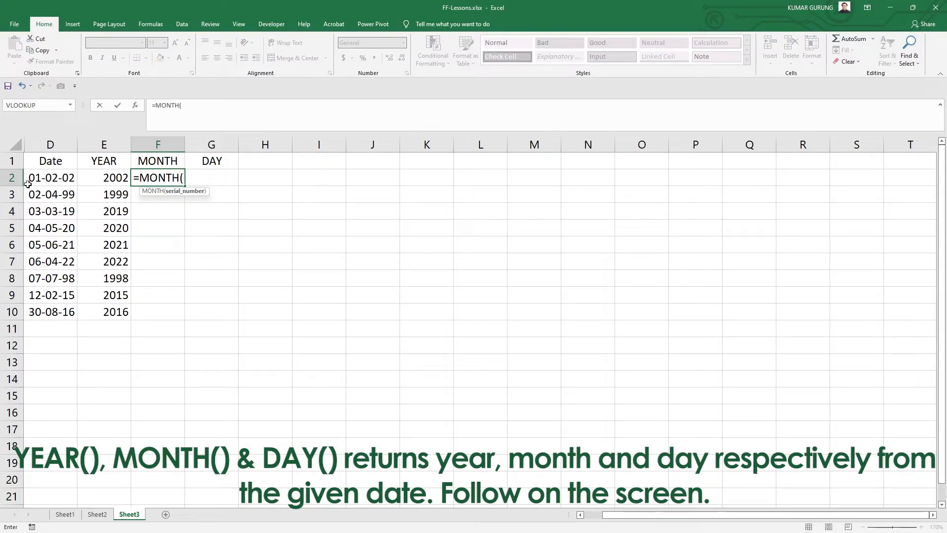
left_click(46, 178)
type(")")
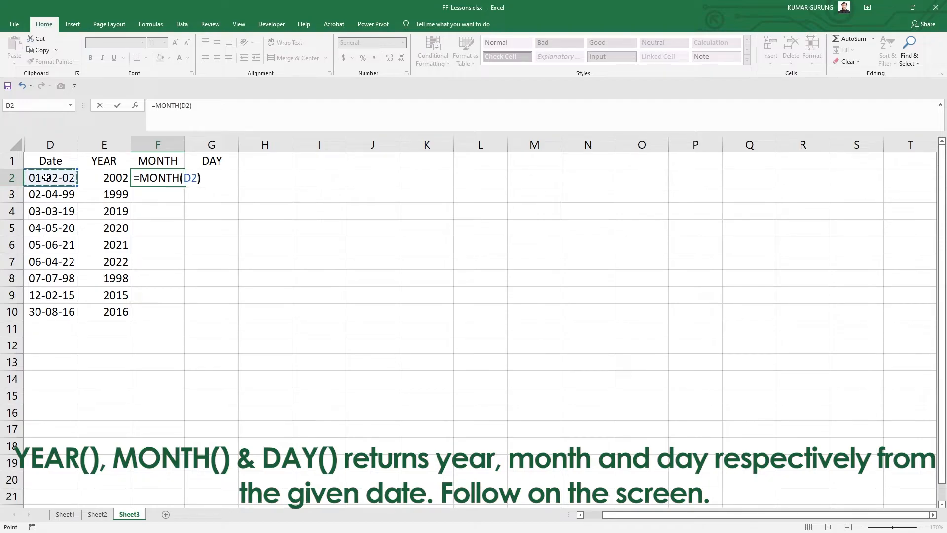
key("Return")
Step: Fill the MONTH formula from F2 down to row 10
left_click(162, 176)
mouse_move(184, 186)
left_mouse_down()
mouse_move(169, 311)
mouse_move(133, 316)
mouse_move(182, 178)
left_mouse_up()
left_click(165, 211)
Step: Enter the formula =DAY(D2) in G2 to extract the day from the date
left_click(217, 177)
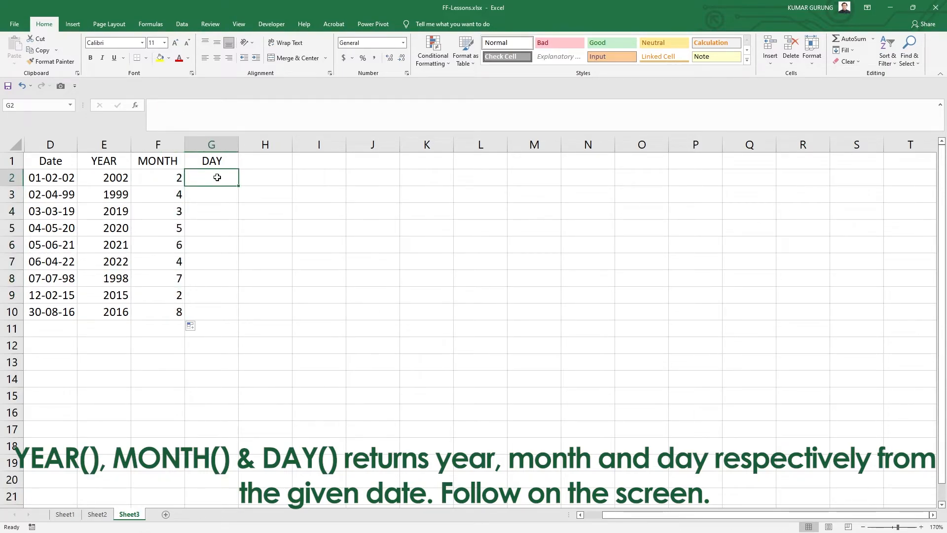
type("=DAY")
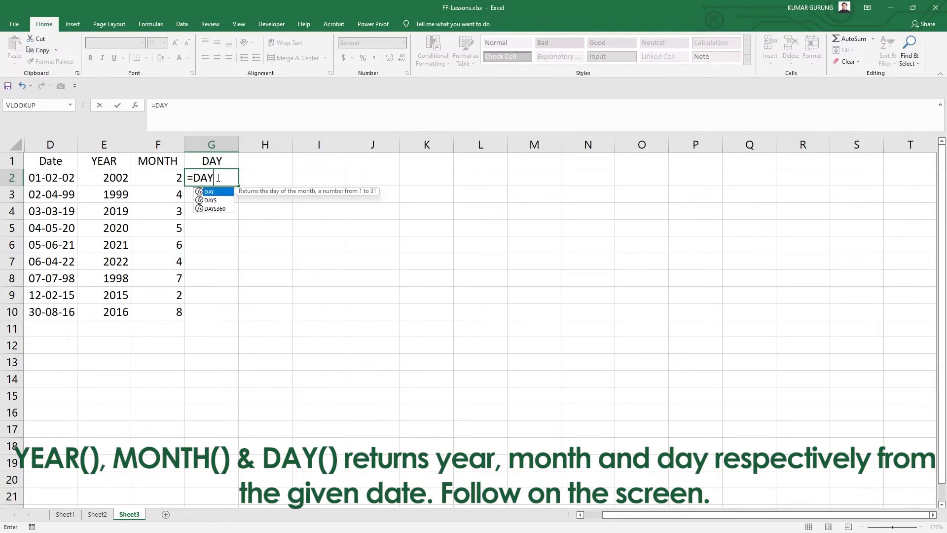
type("(")
left_click(48, 175)
type(")")
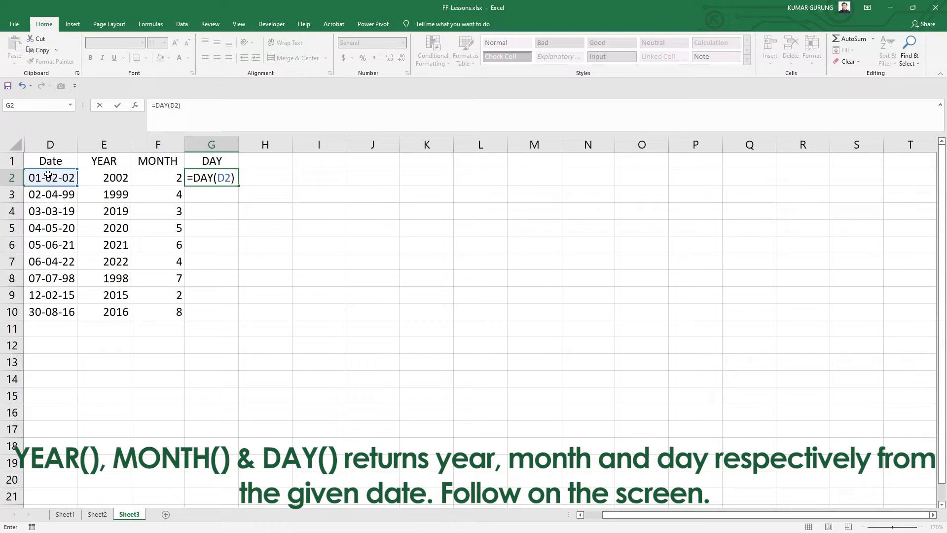
key("Return")
Step: Fill the DAY formula from G2 down to row 10
left_click(211, 176)
left_click_drag(239, 185, 219, 320)
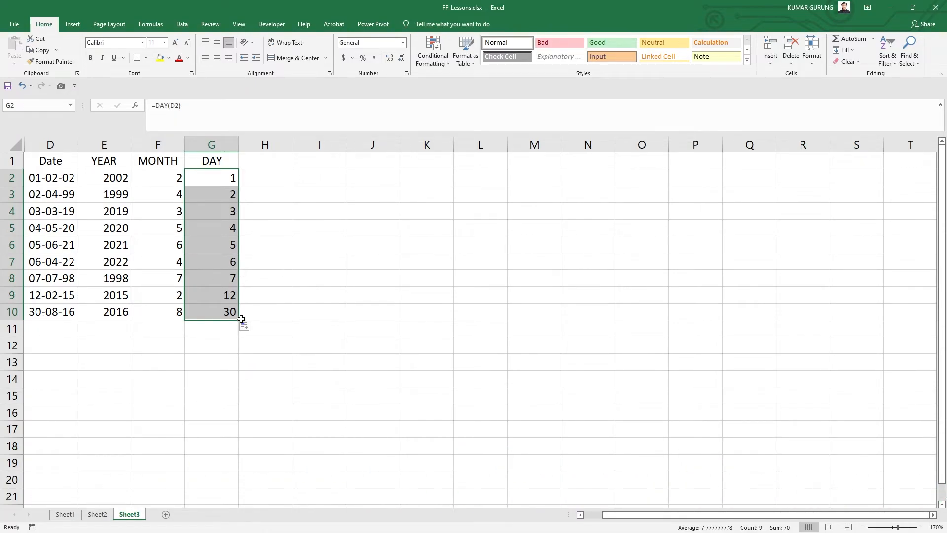
left_click(243, 318)
Step: Inspect the formulas in the Date and DAY cells and the YEAR, MONTH and DAY headers
left_click(36, 298)
left_click(205, 296)
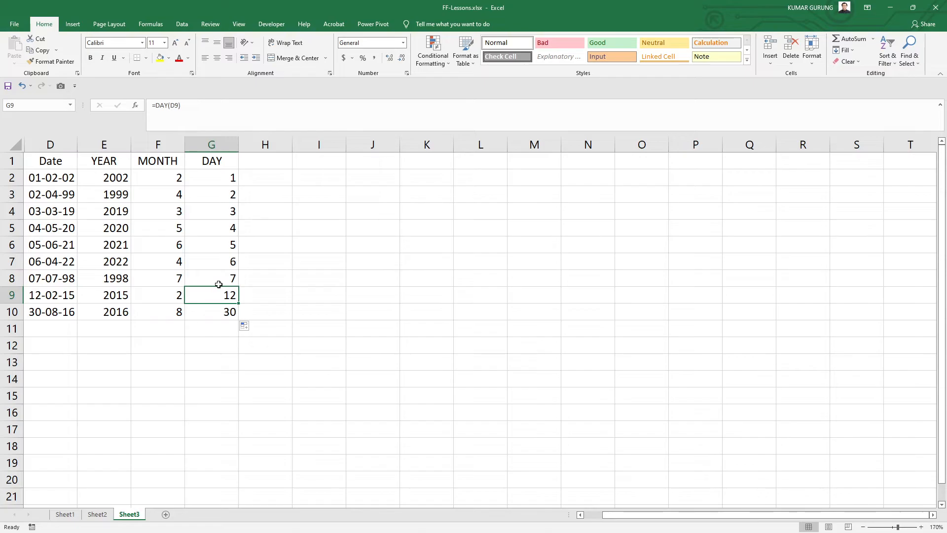
left_click(229, 244)
left_click(45, 245)
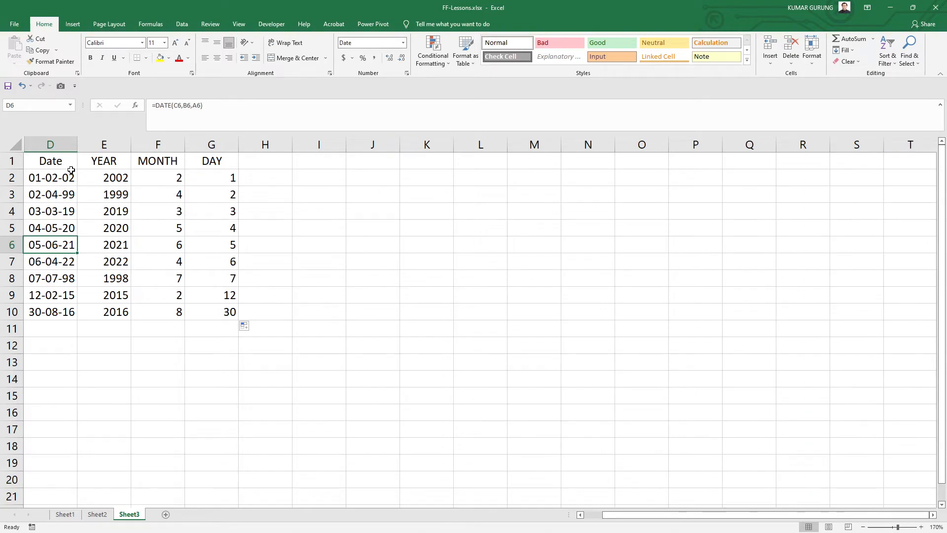
left_click_drag(58, 162, 237, 157)
left_click(123, 160)
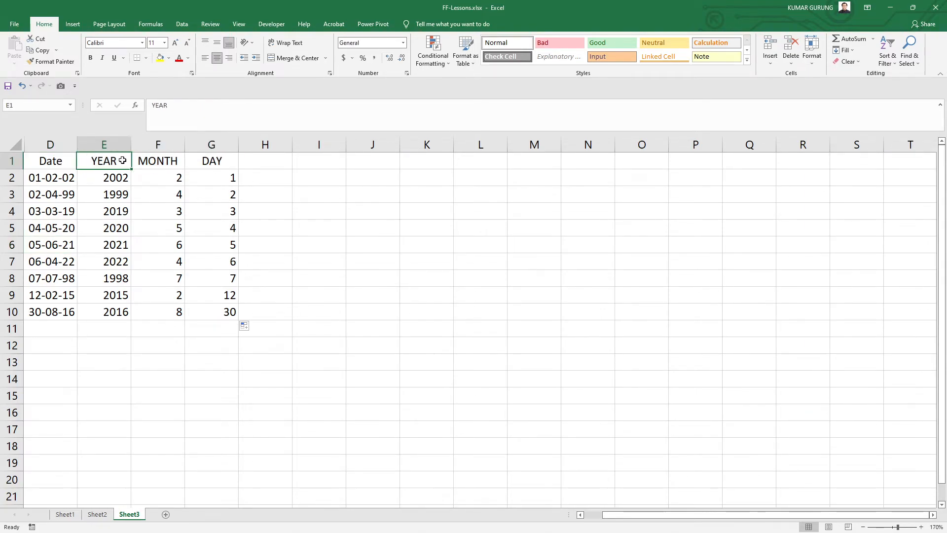
left_click(170, 160)
left_click(212, 159)
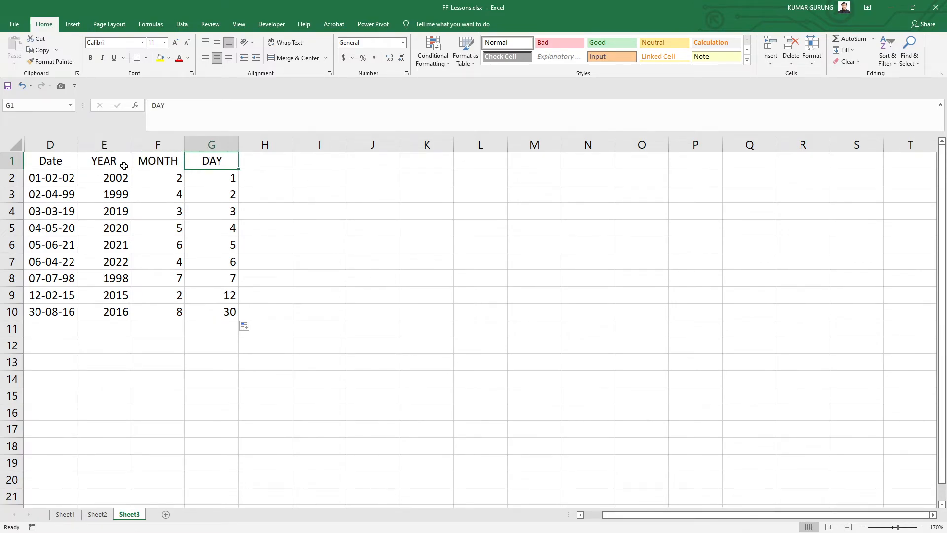
Step: Format the dates in D2 to D10 with the 2012-03-14 year-month-day date format
left_click_drag(67, 178, 62, 295)
left_click_drag(62, 315, 62, 316)
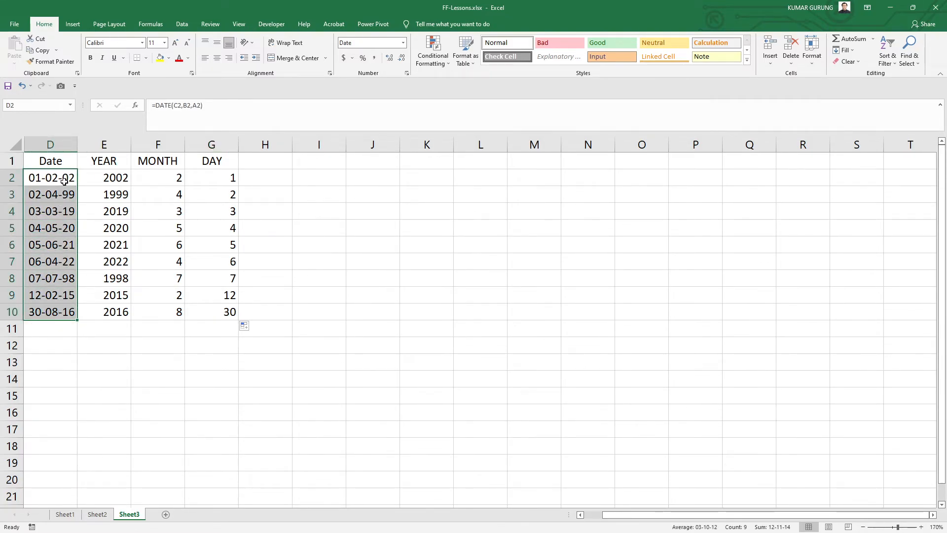
left_click(403, 42)
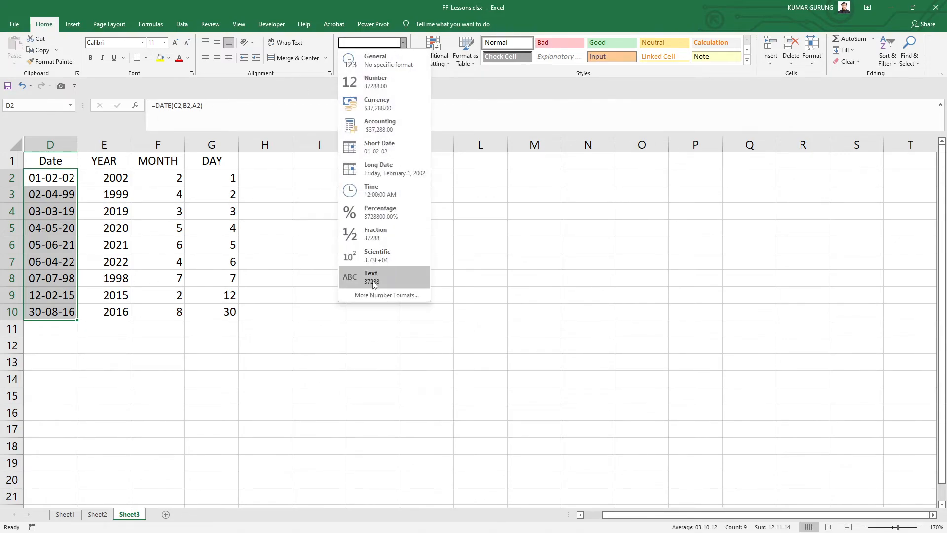
left_click(368, 294)
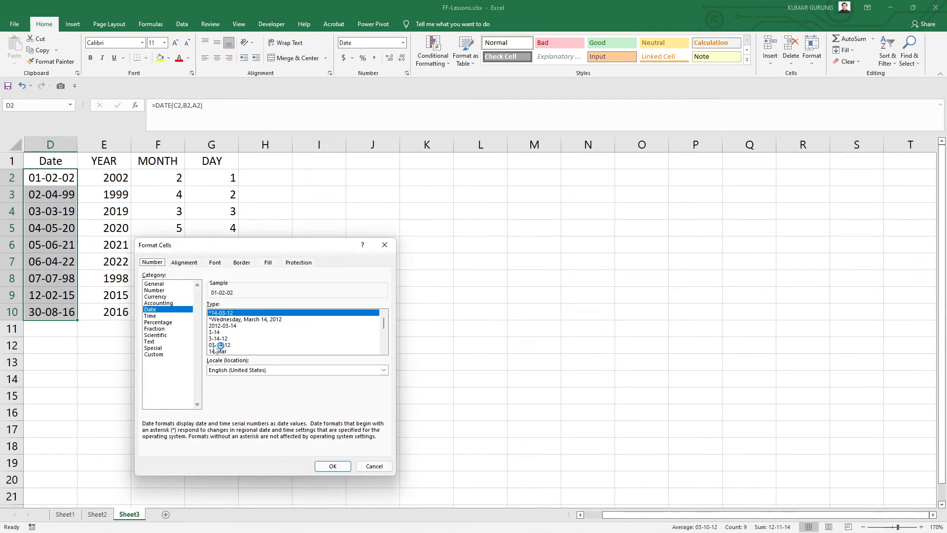
scroll(271, 335, "down", 2)
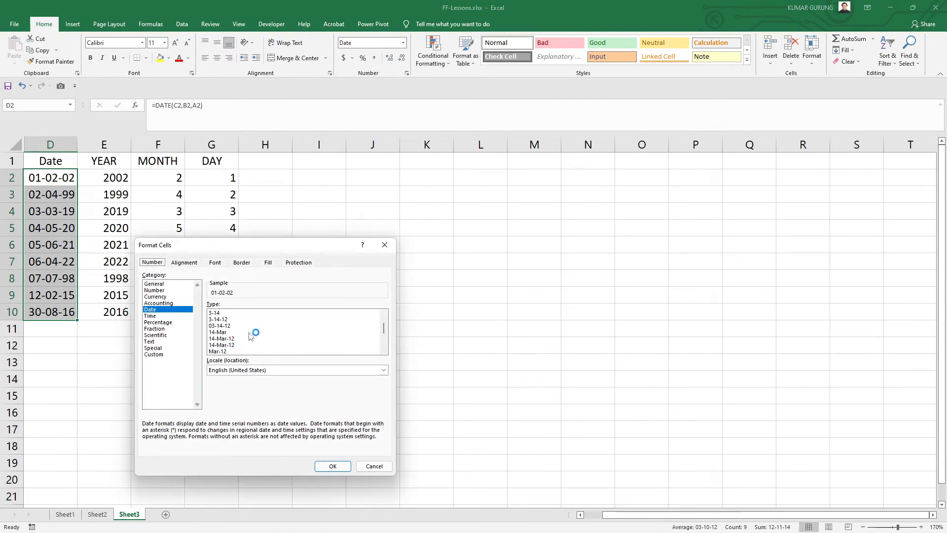
scroll(241, 338, "down", 2)
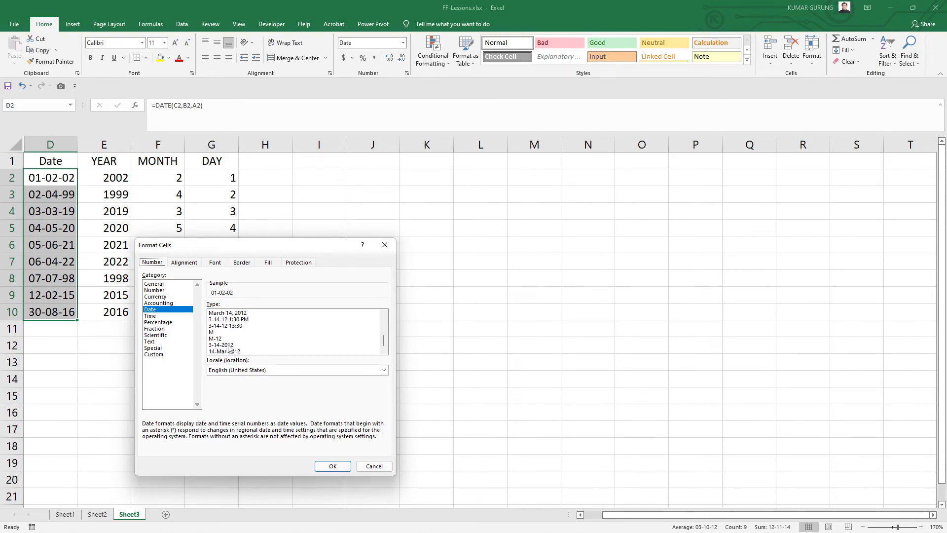
scroll(228, 348, "up", 4)
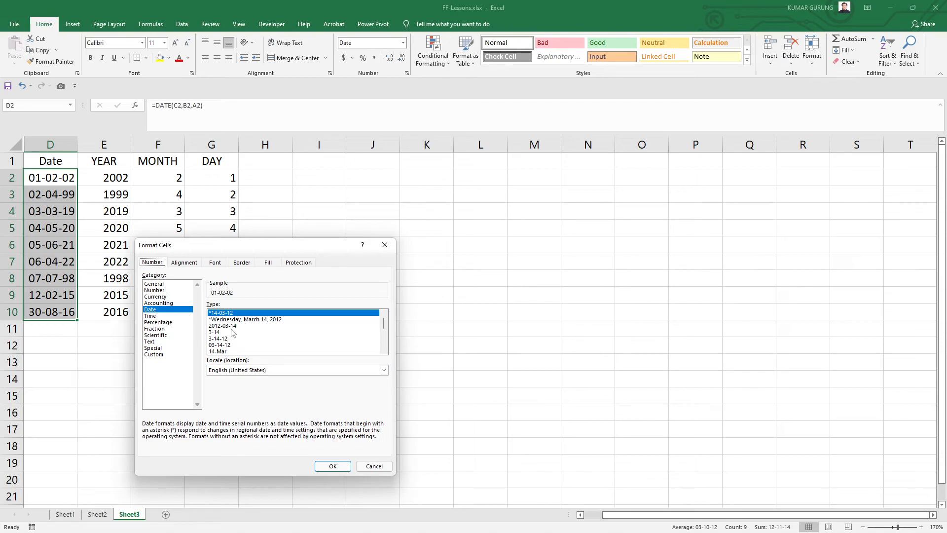
left_click(228, 326)
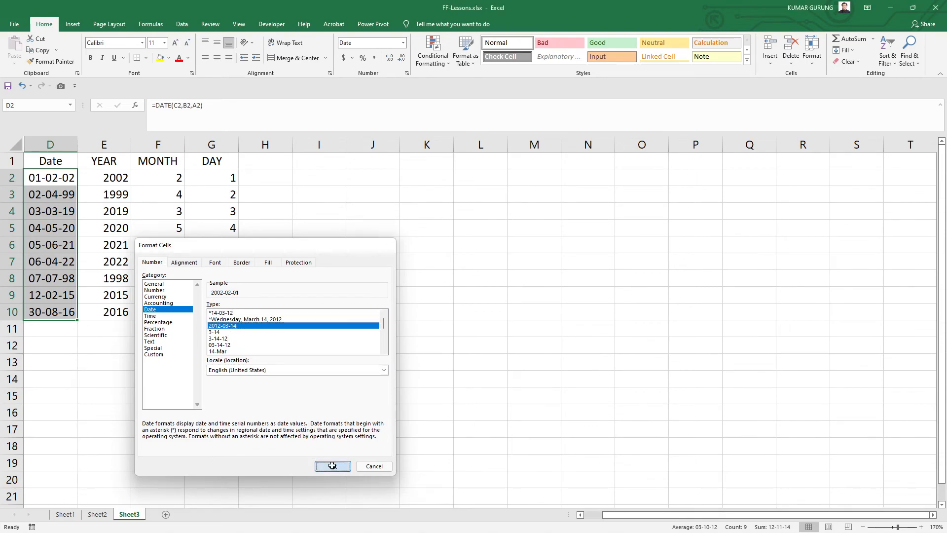
left_click(332, 466)
left_click(72, 359)
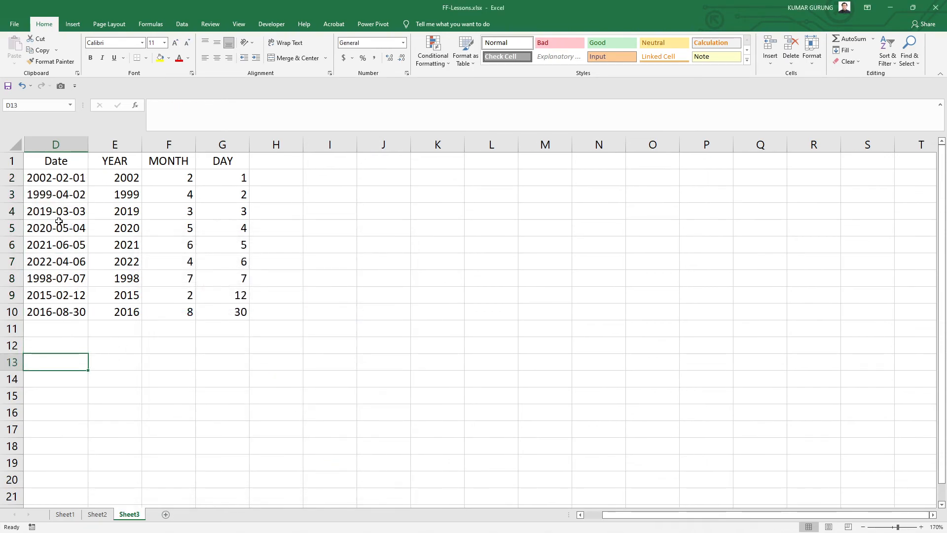
Step: Select the whole table from D1 to G10
left_click_drag(74, 179, 79, 323)
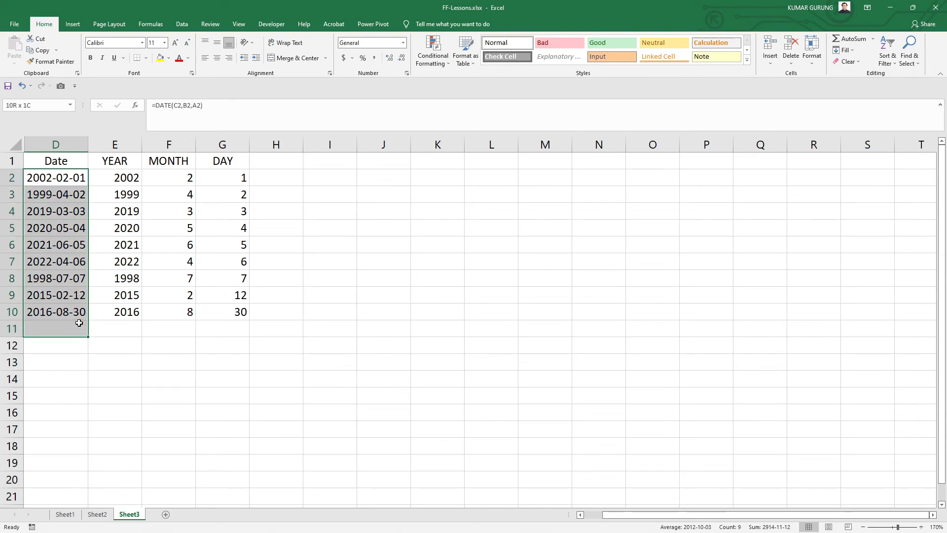
left_click(127, 247)
left_click_drag(48, 159, 217, 312)
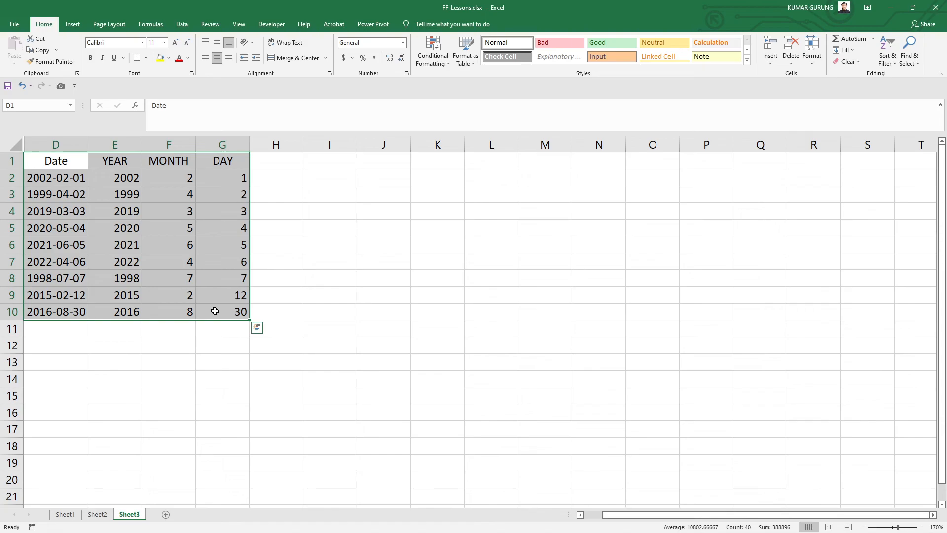
left_click_drag(60, 160, 227, 309)
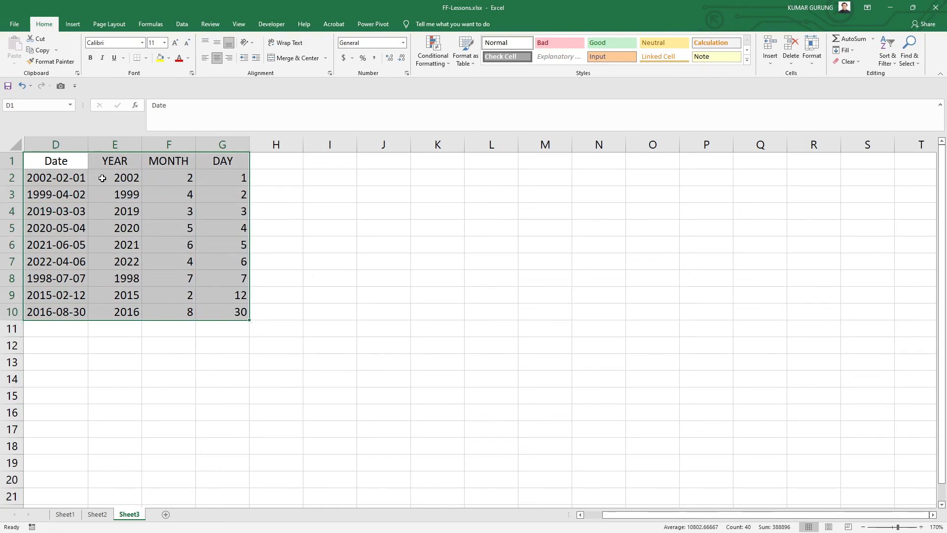